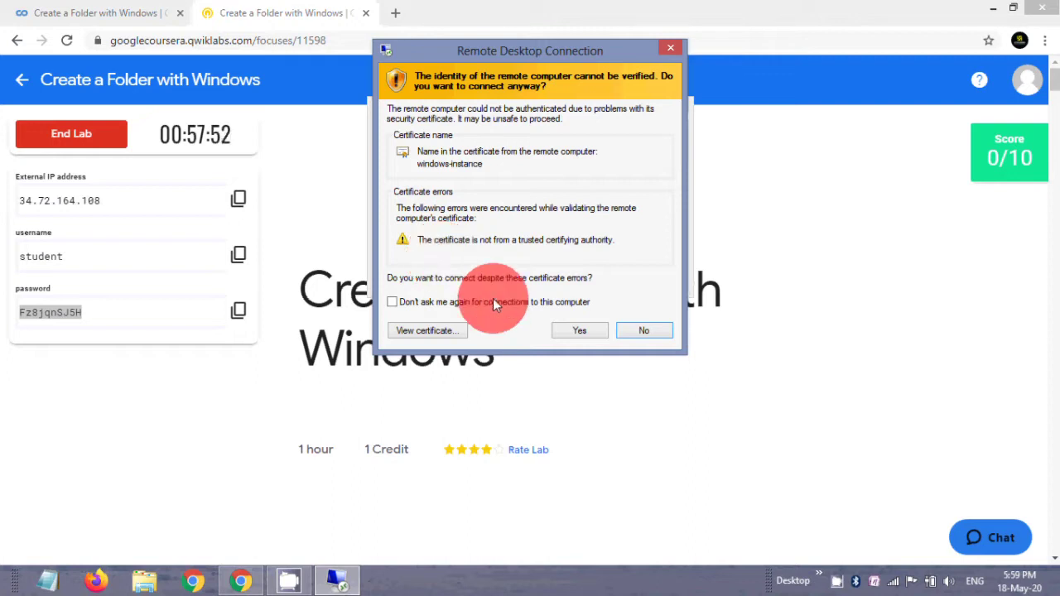
- Connect to the remote computer despite the certificate errors and decline making it discoverable on the network
left_click(398, 305)
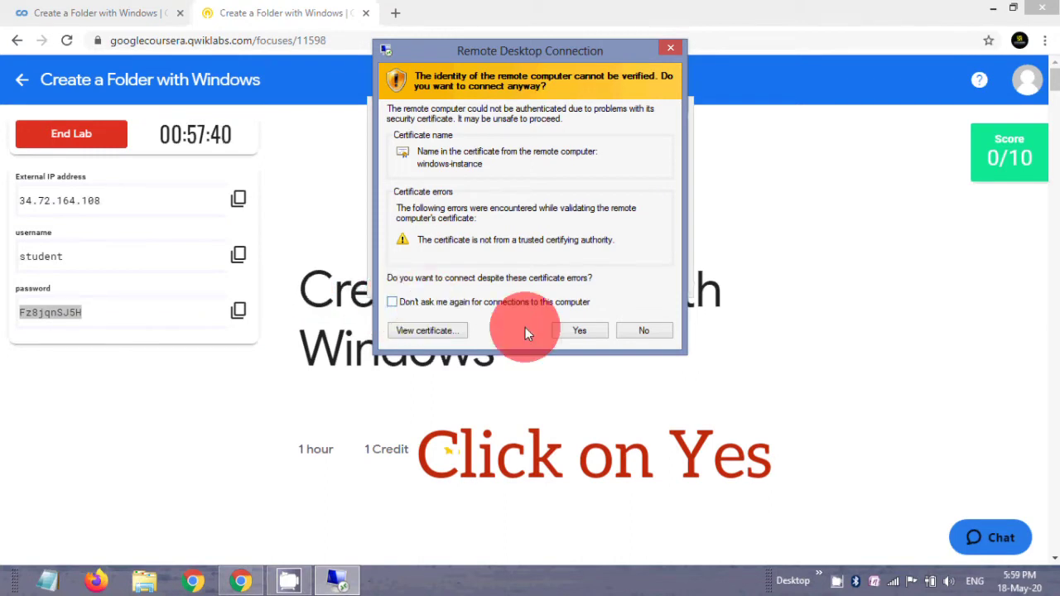
left_click(570, 330)
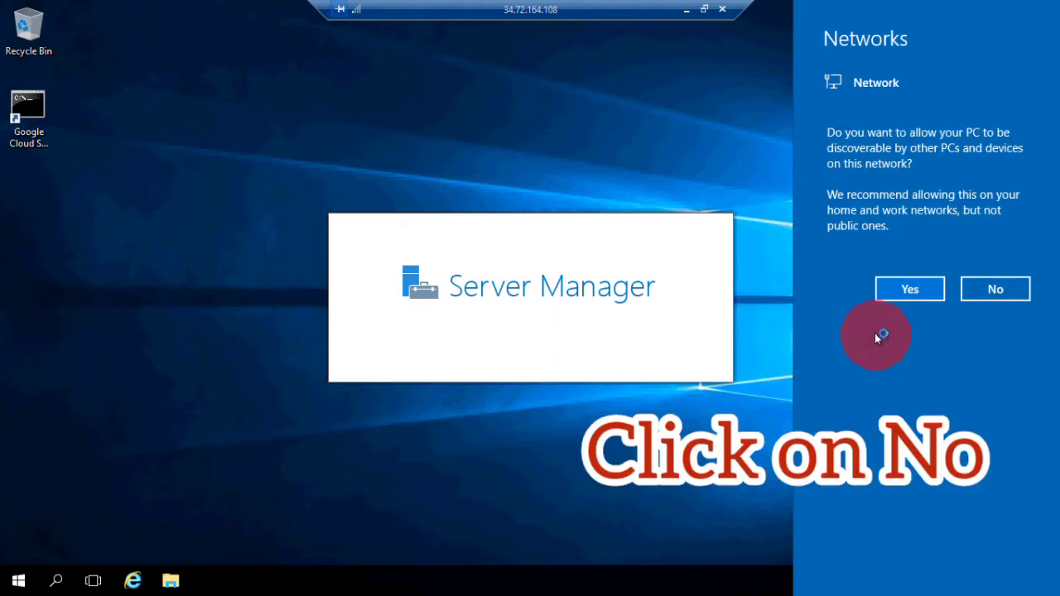
left_click(969, 294)
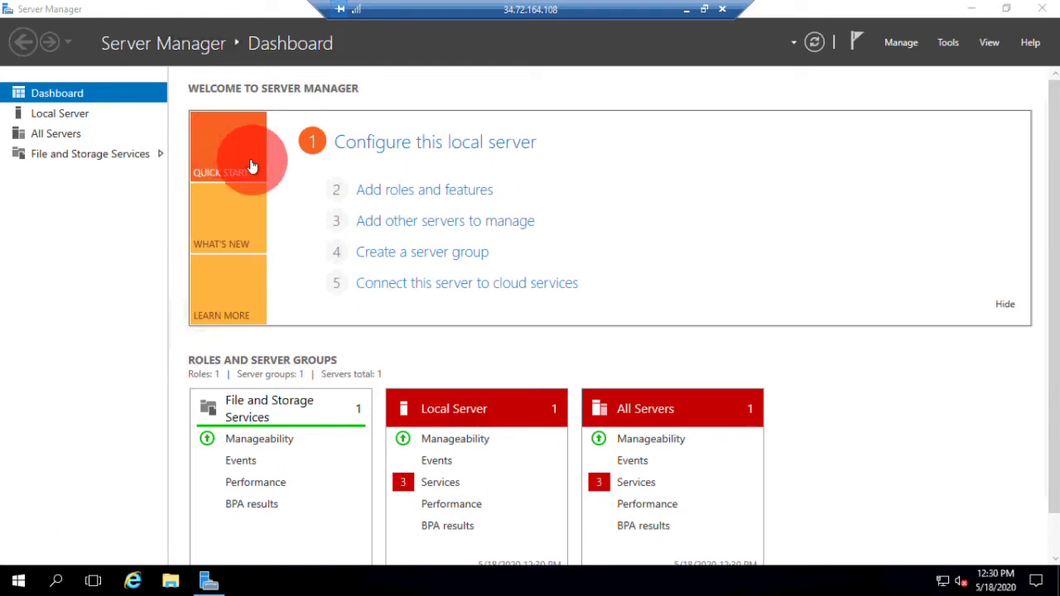
- Close Server Manager and create a new folder on the remote desktop
left_click(1045, 12)
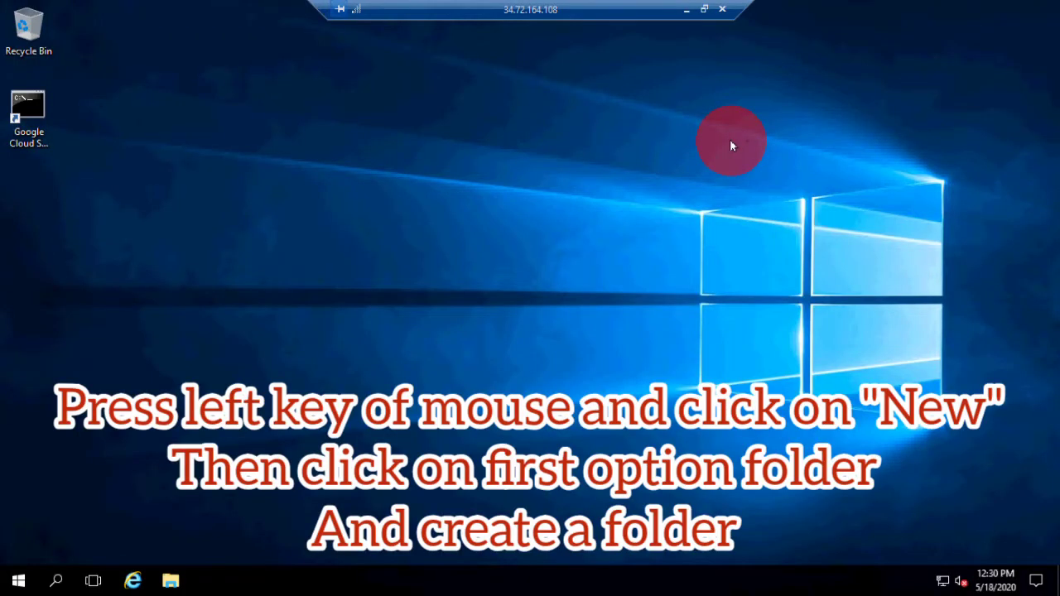
right_click(729, 140)
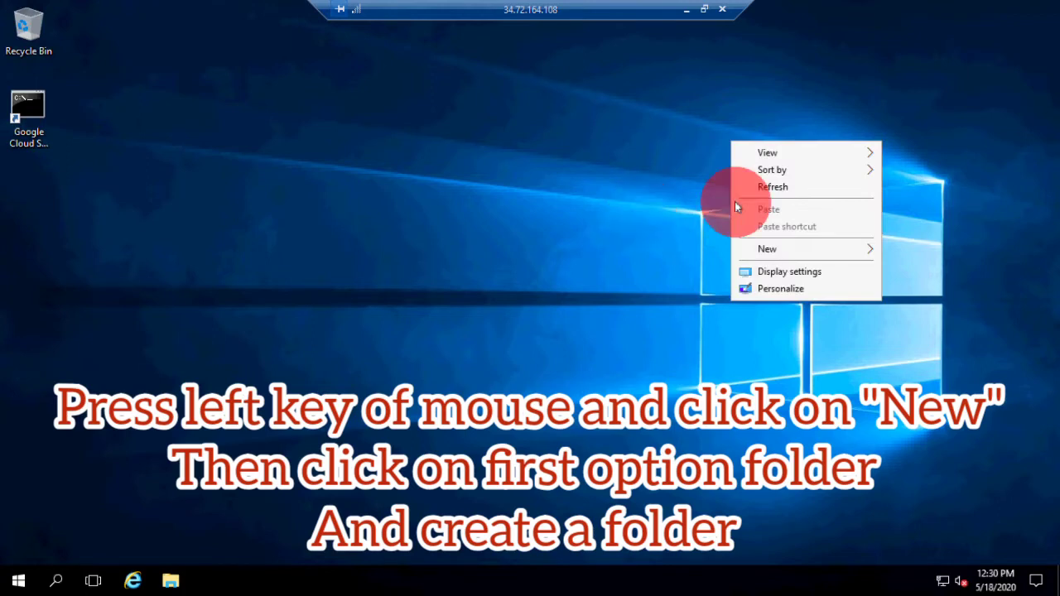
left_click(788, 248)
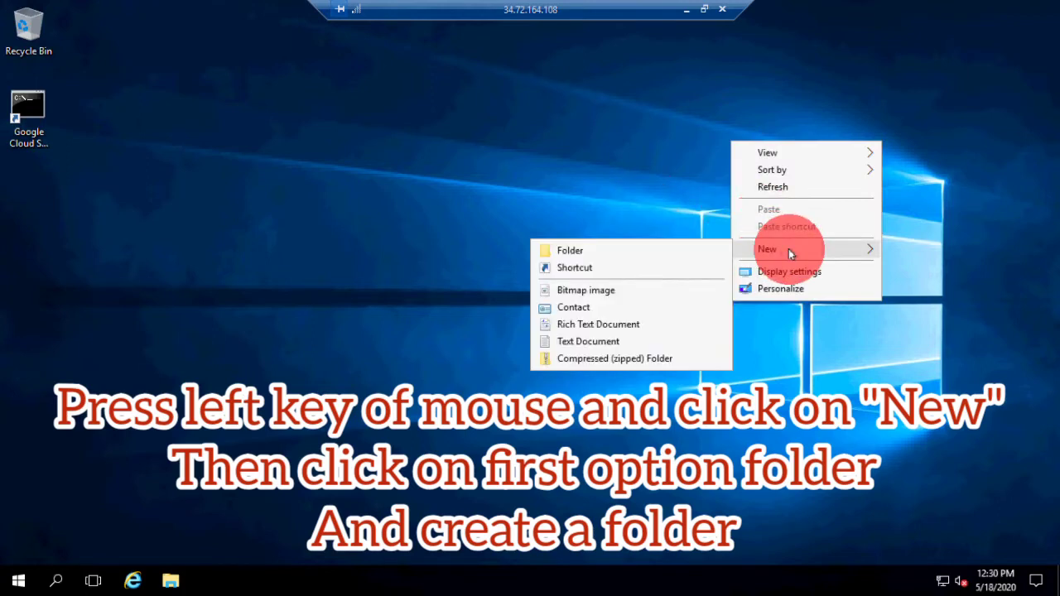
left_click(616, 251)
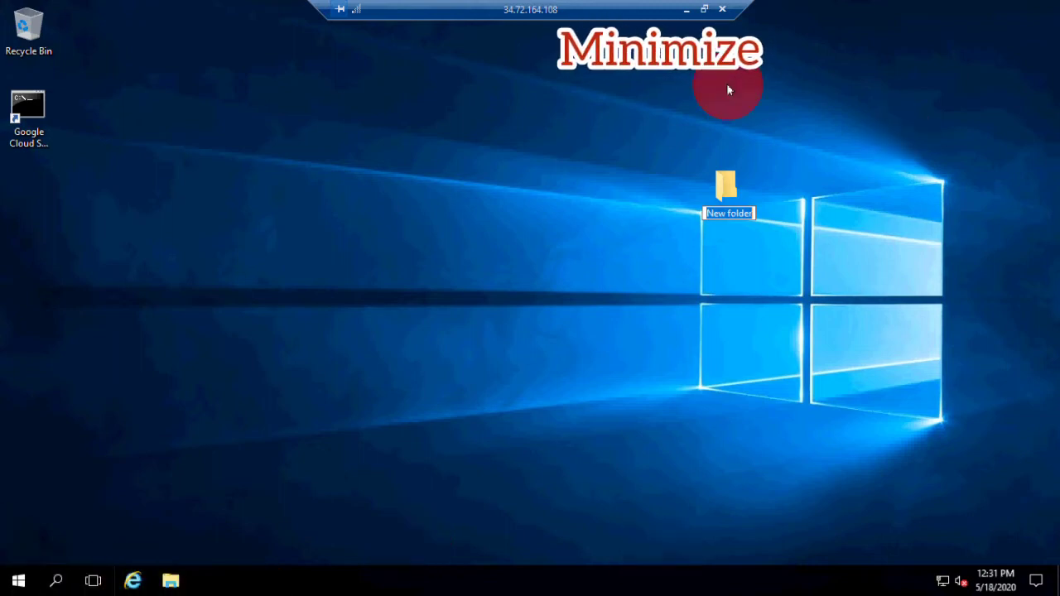
- Check the lab instructions for the required folder name and rename the new folder on the remote desktop as My Super Cool Folder
left_click(687, 10)
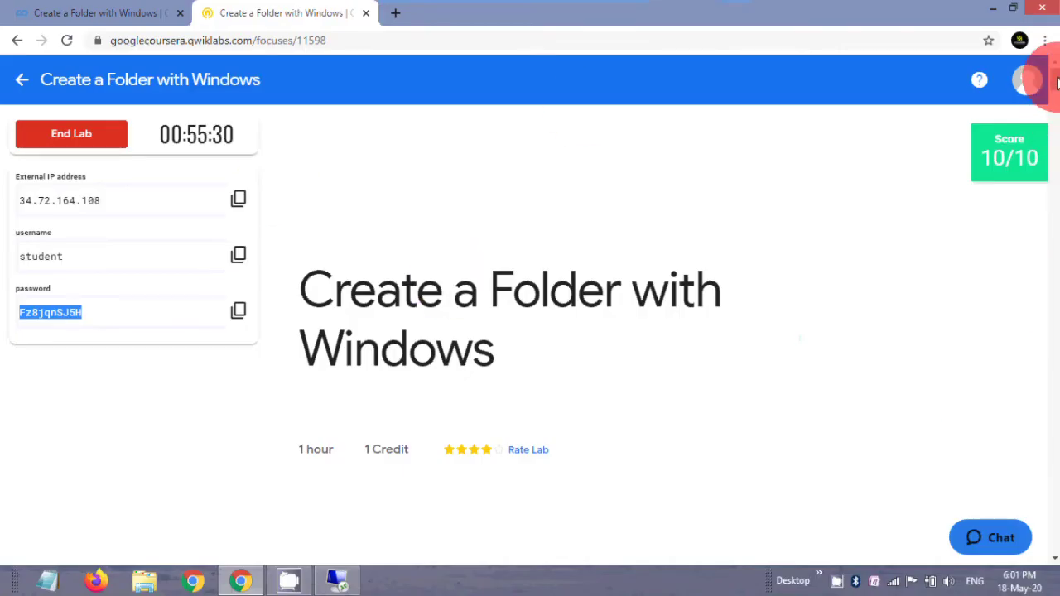
left_click_drag(1057, 80, 1055, 487)
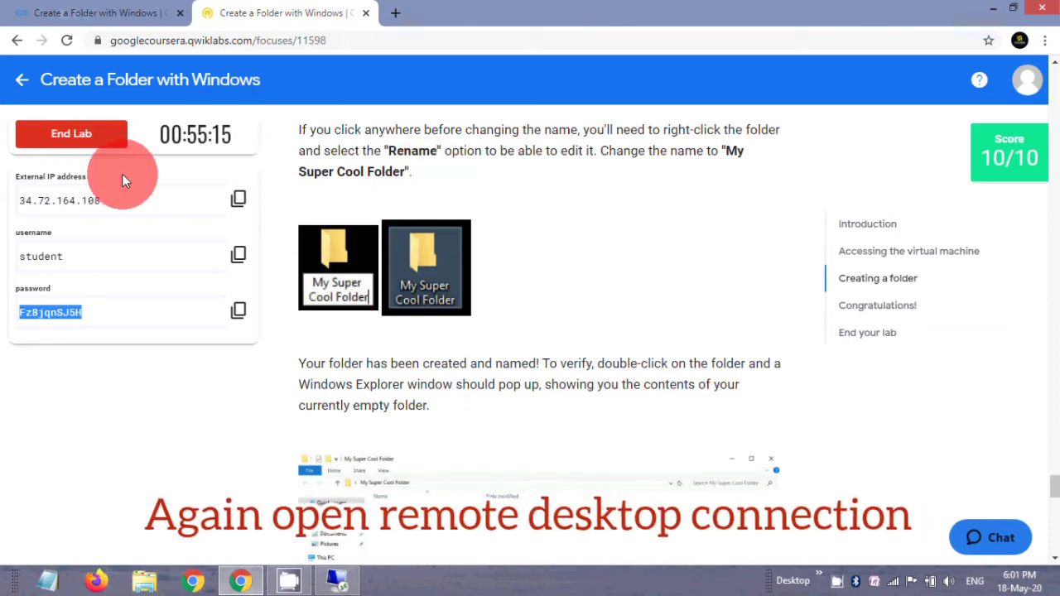
left_click(338, 580)
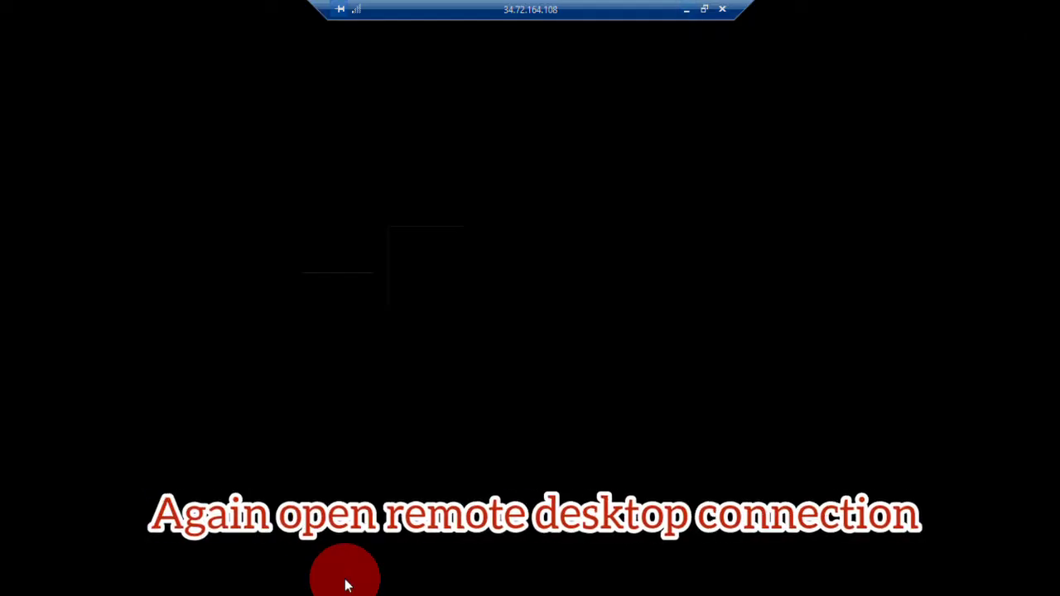
left_click(730, 209)
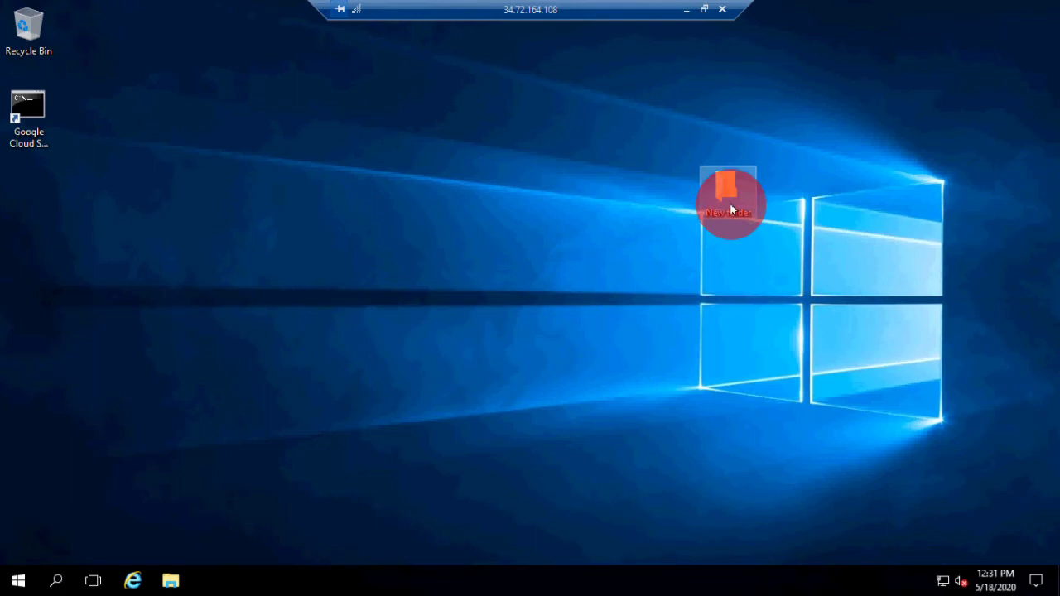
right_click(731, 208)
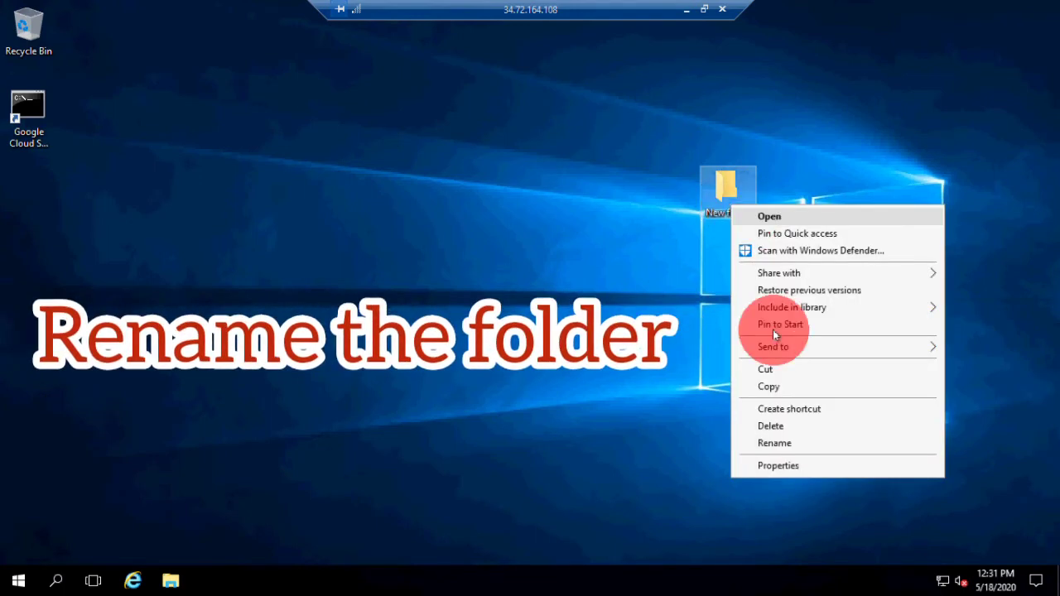
left_click(778, 442)
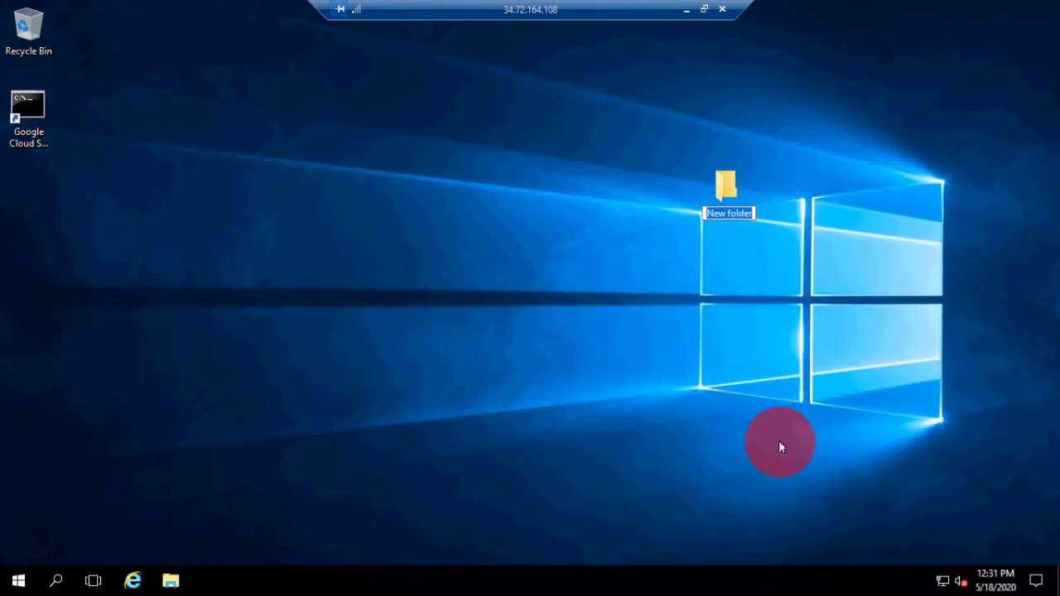
key("BackSpace")
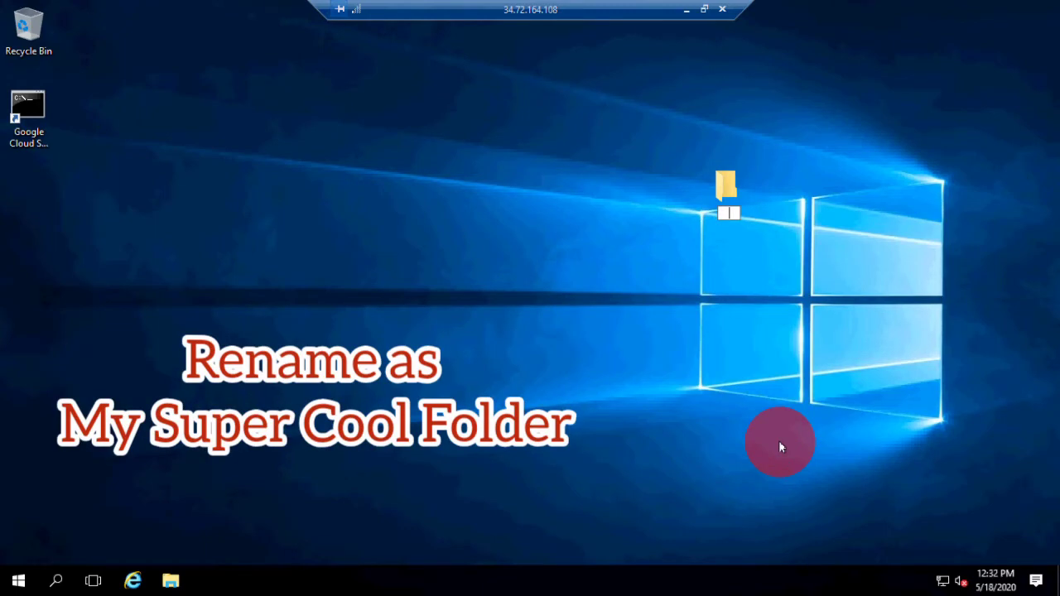
type("M")
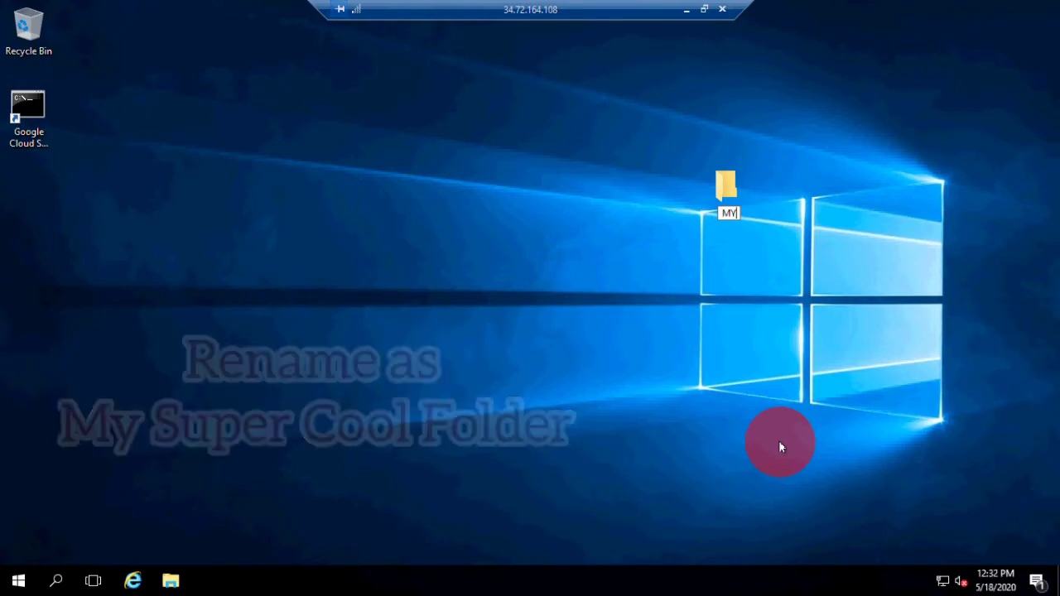
type("y")
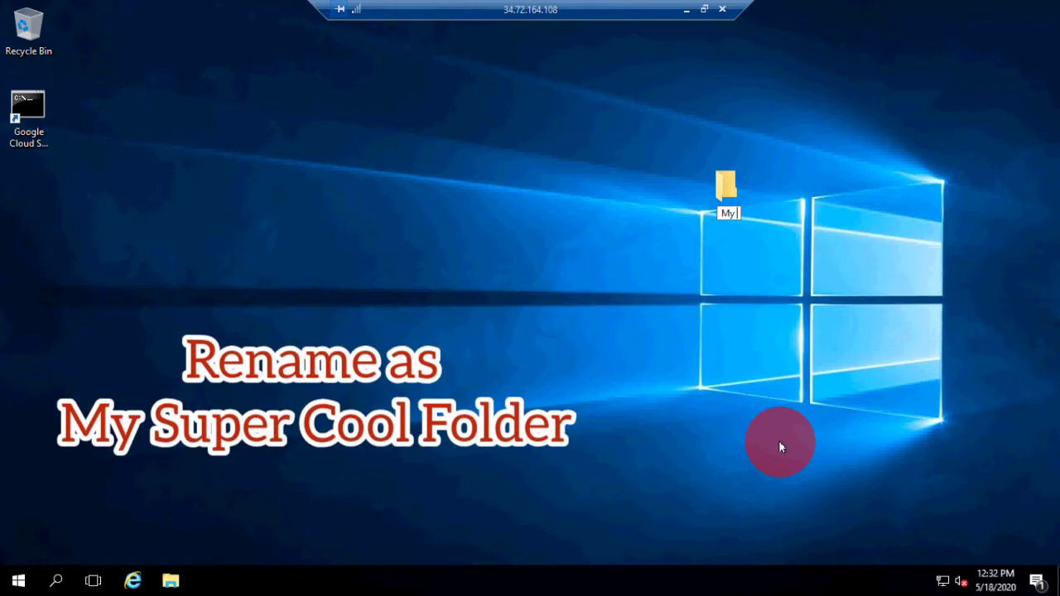
type(" S")
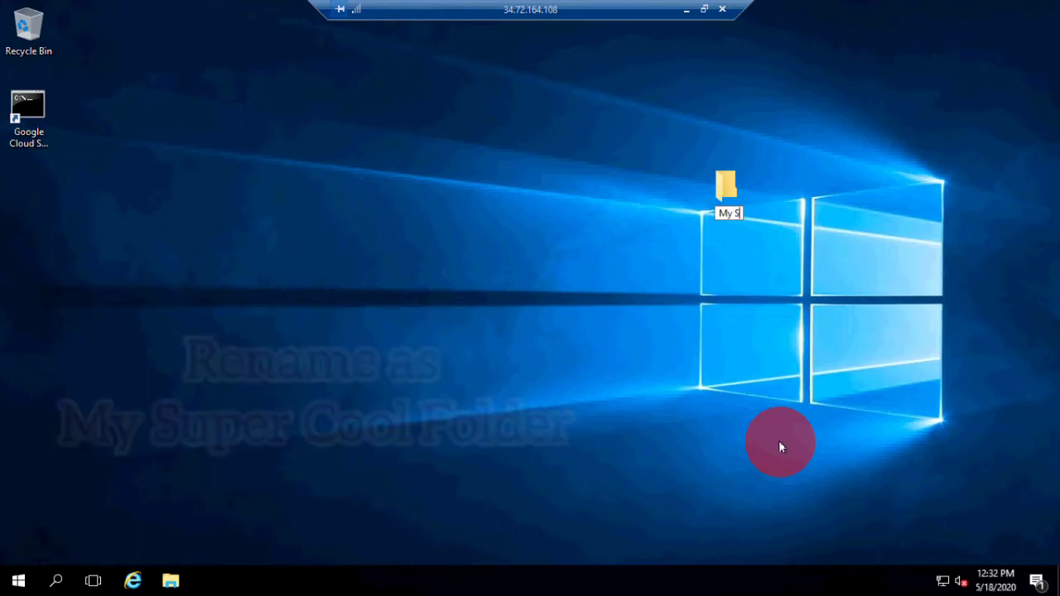
type("u")
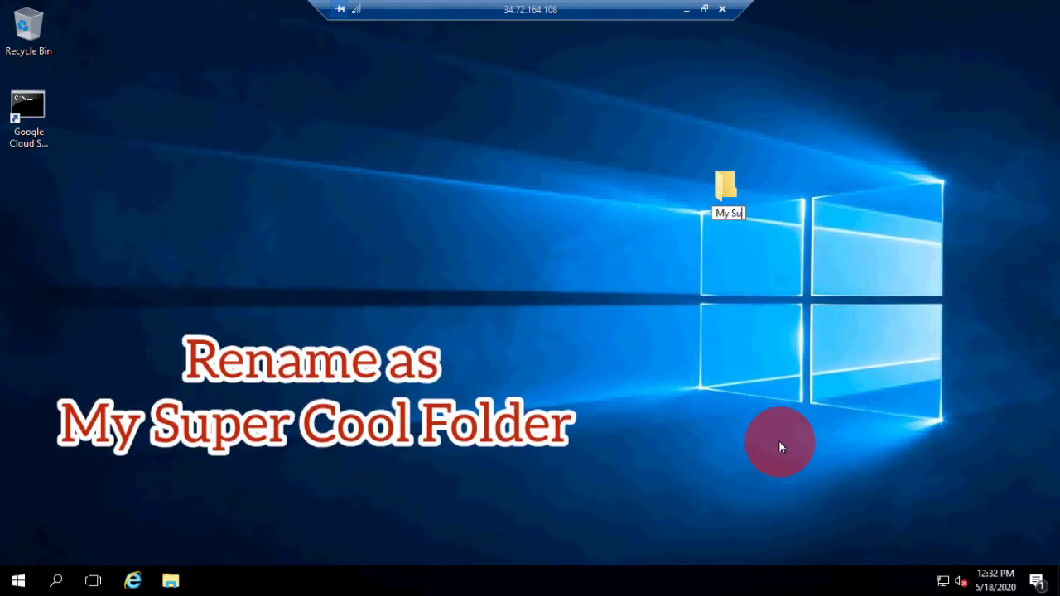
type("pa")
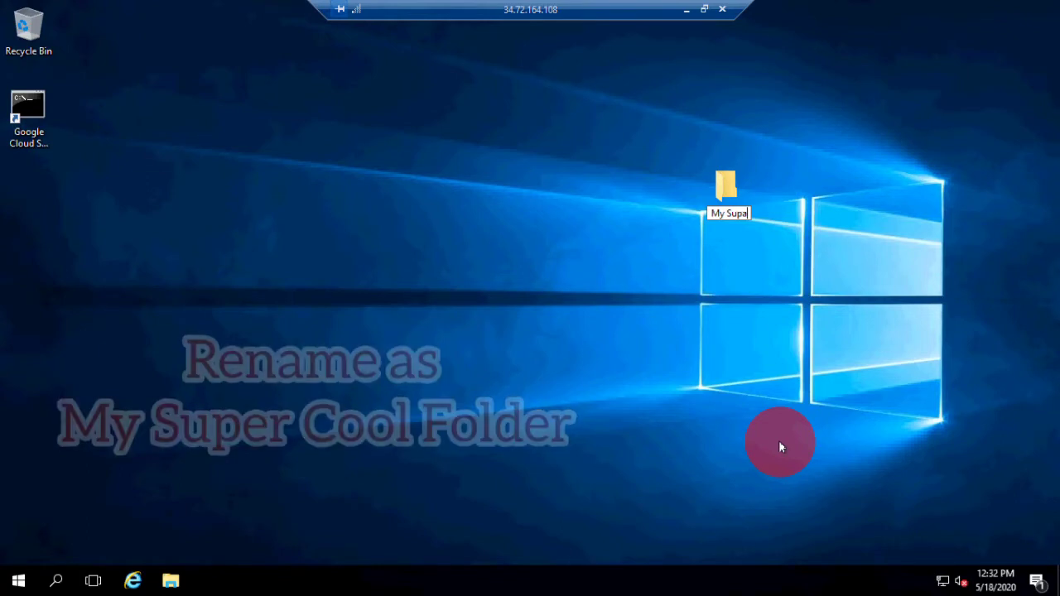
type("r")
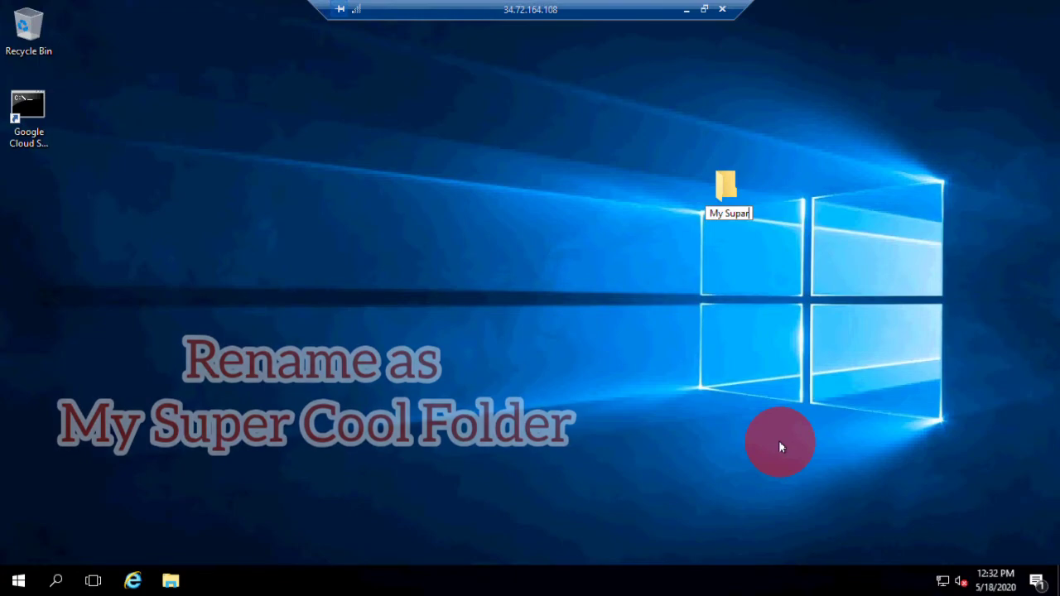
type("C")
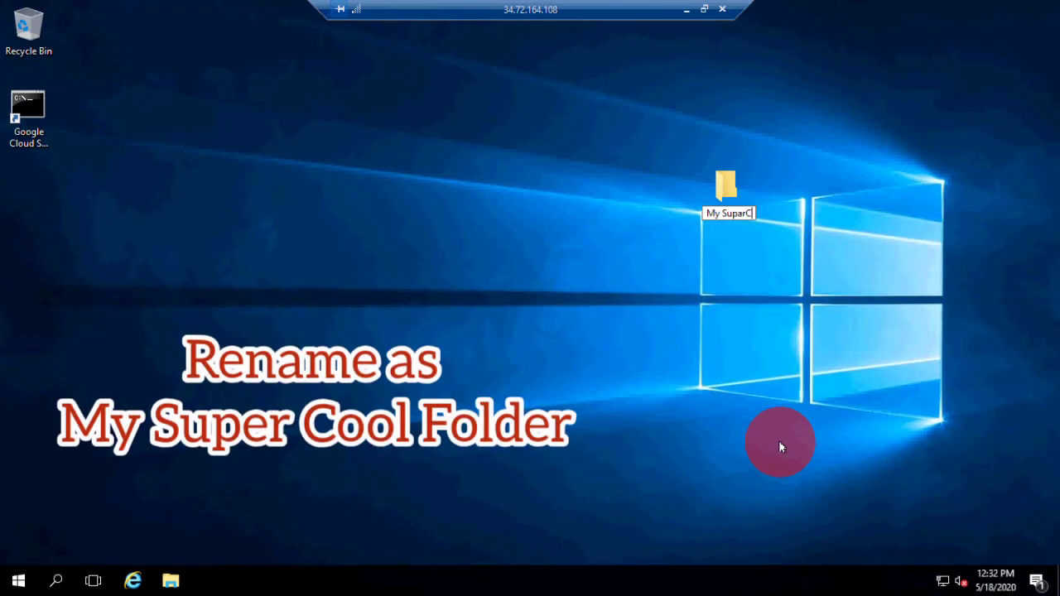
key("BackSpace")
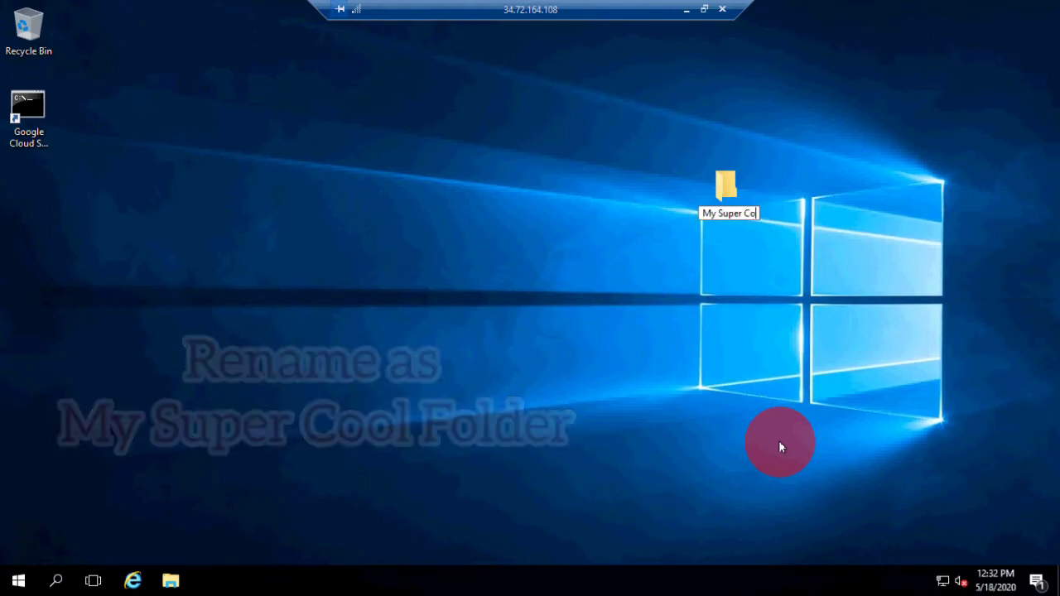
type("ol")
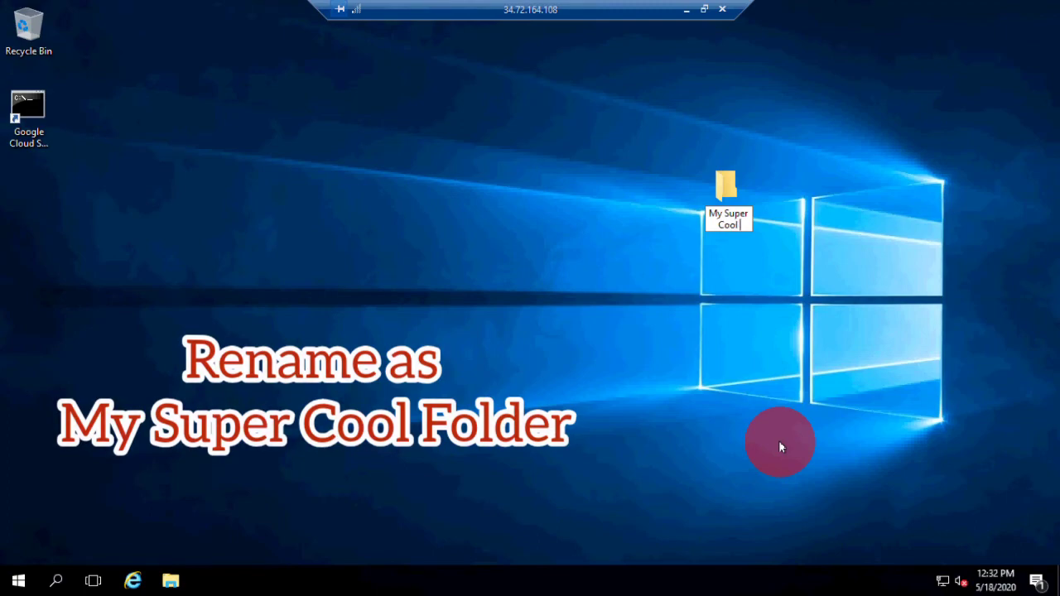
type(" Folder")
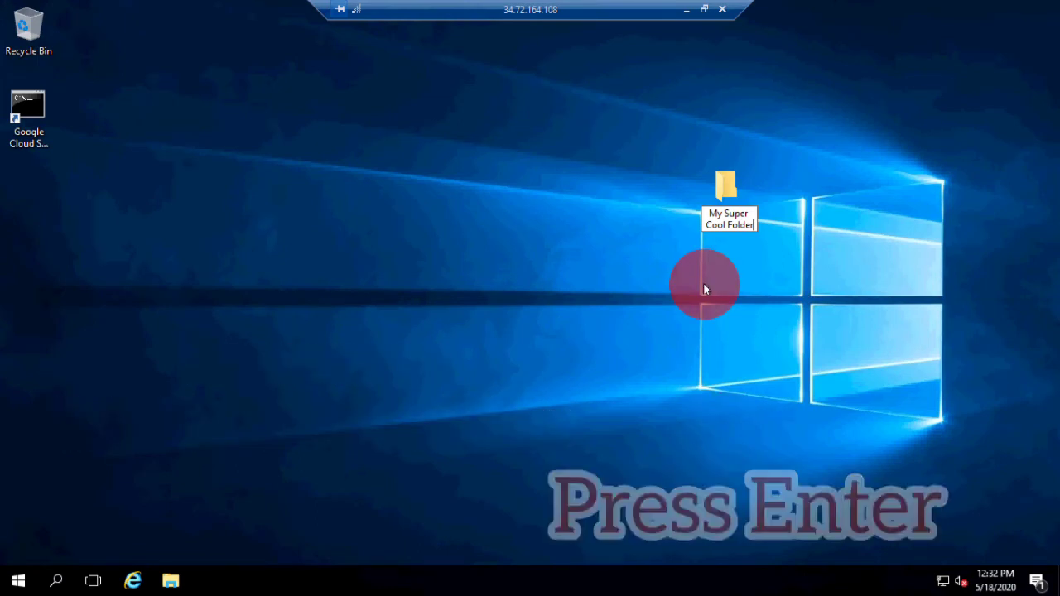
key("Return")
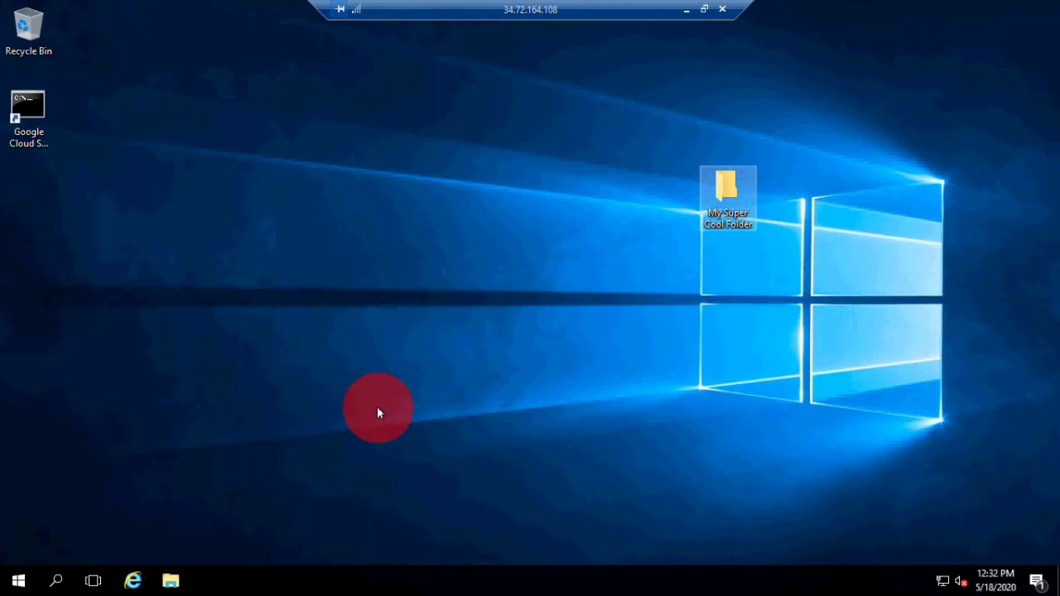
- Switch to the lab page in Chrome, check the progress of the Create a folder objective and show its score details
left_click(690, 10)
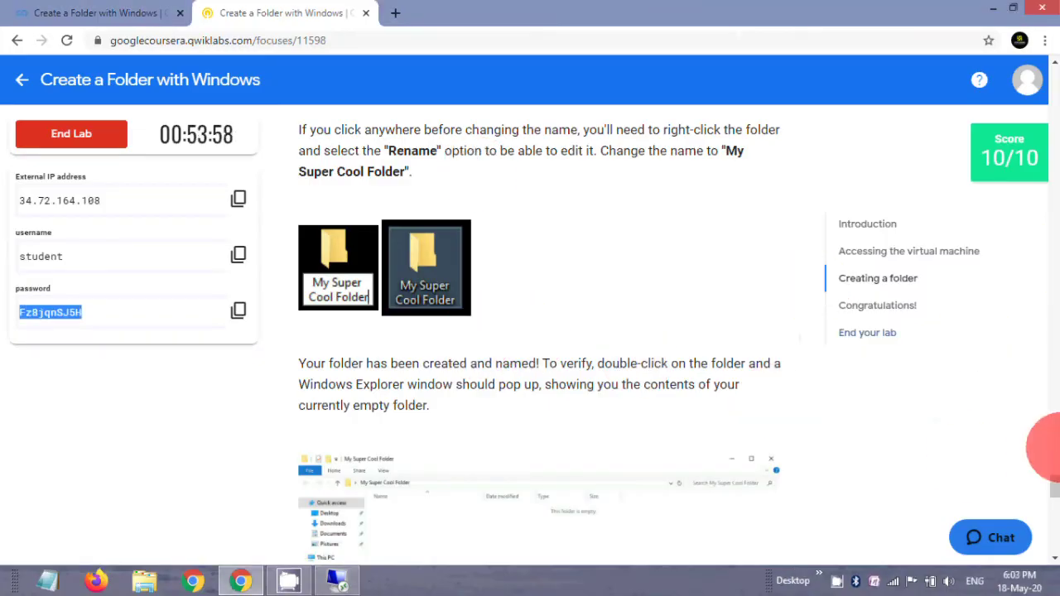
left_click_drag(1054, 485, 1055, 513)
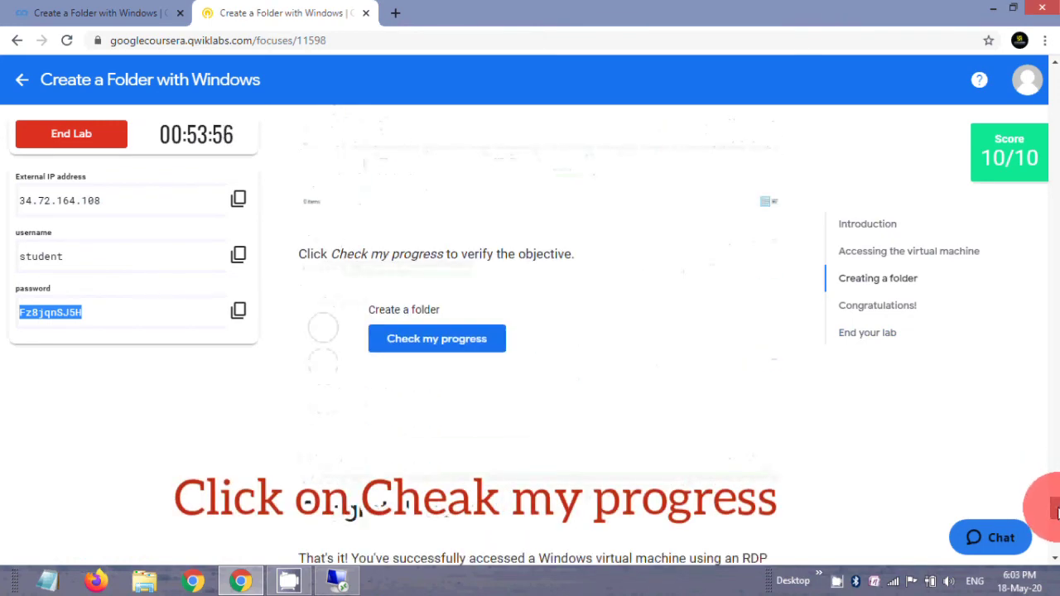
left_click(436, 343)
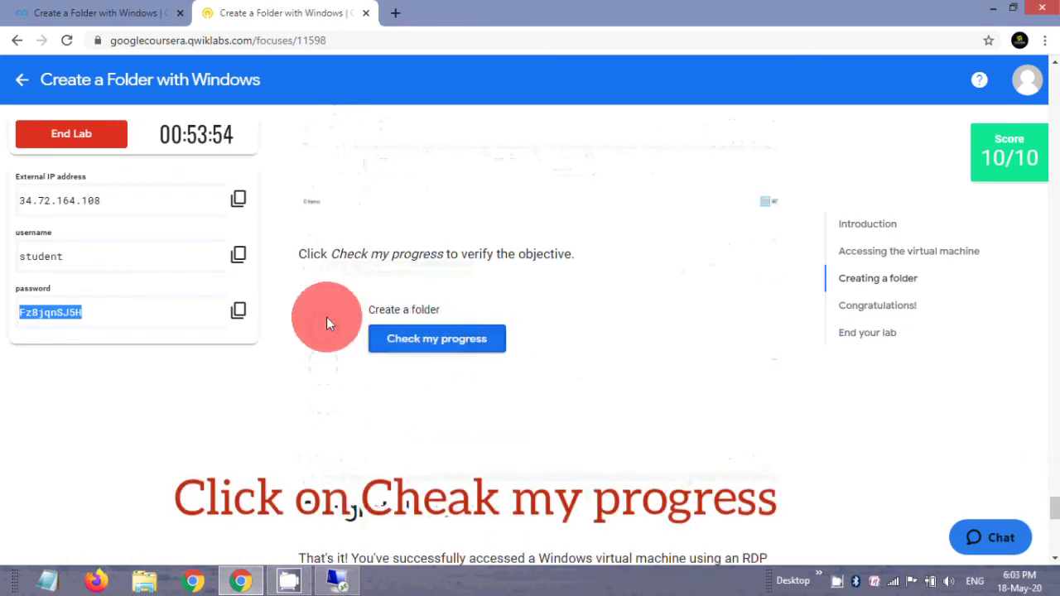
left_click(420, 348)
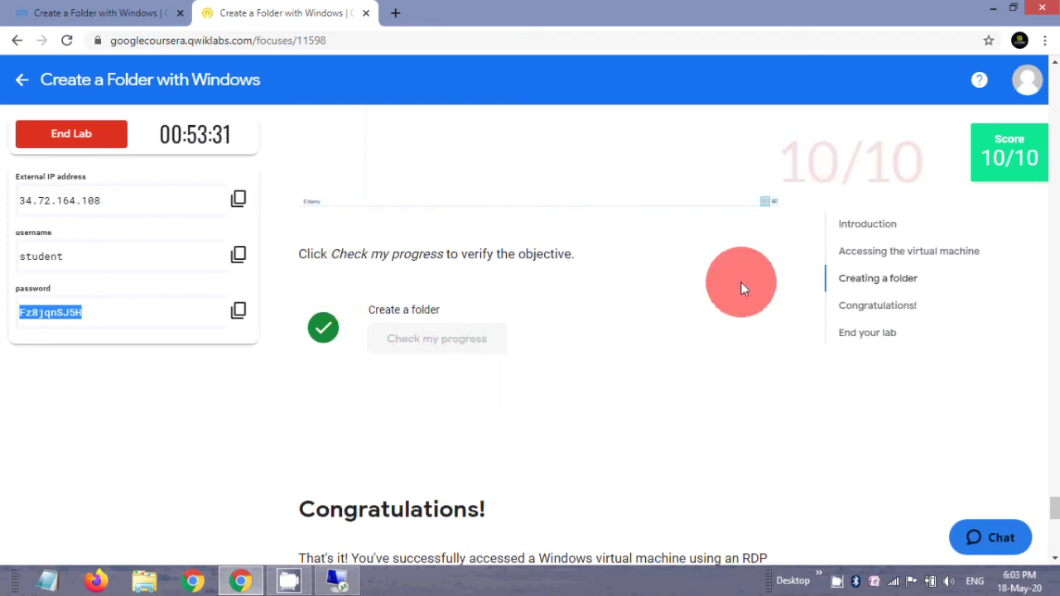
left_click(1016, 163)
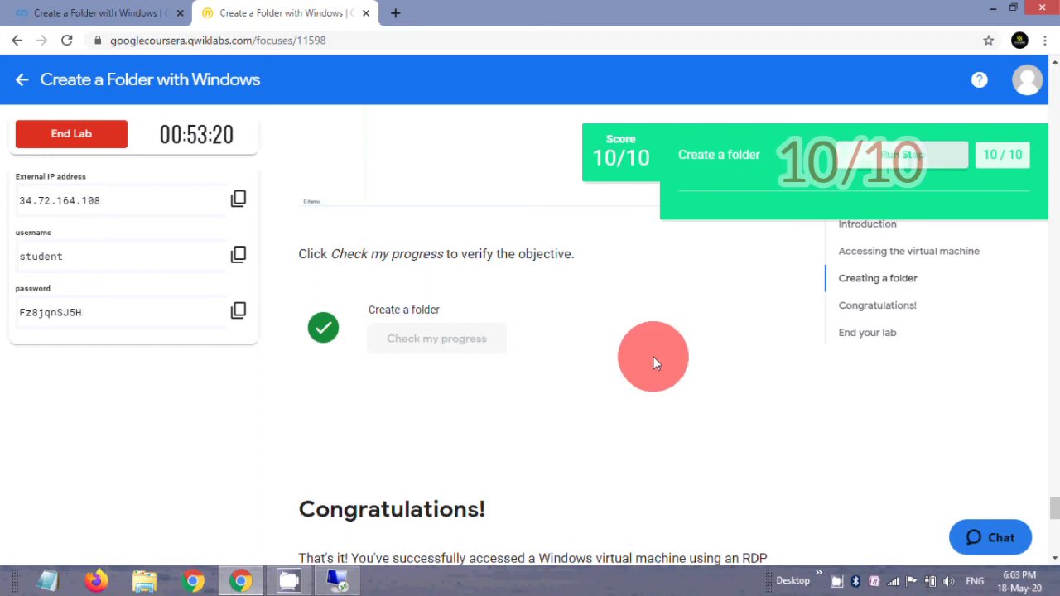
- End the lab and submit a five-star satisfaction rating with a short comment
left_click(82, 139)
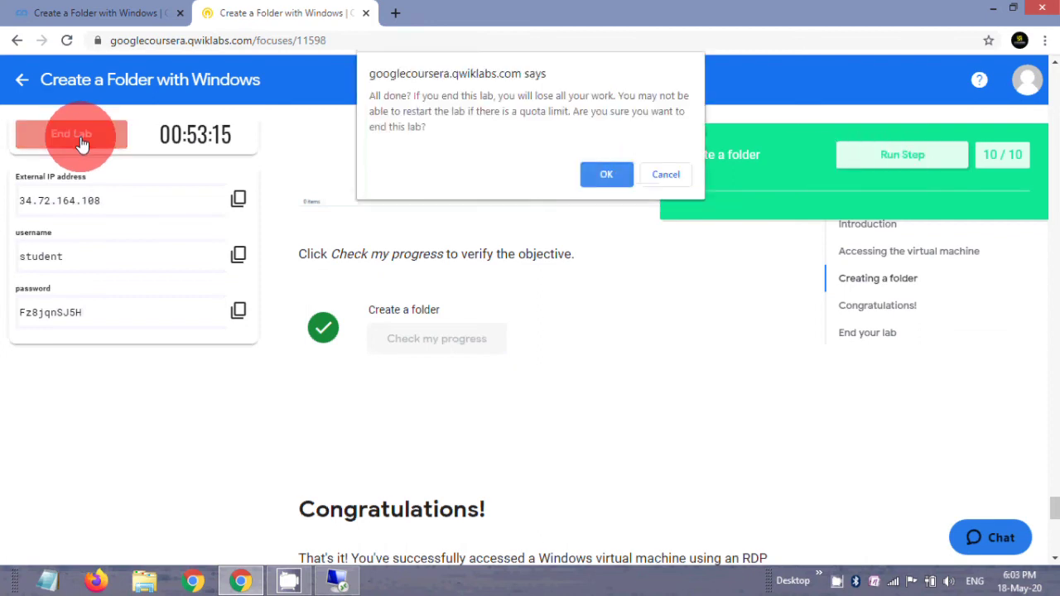
left_click(603, 175)
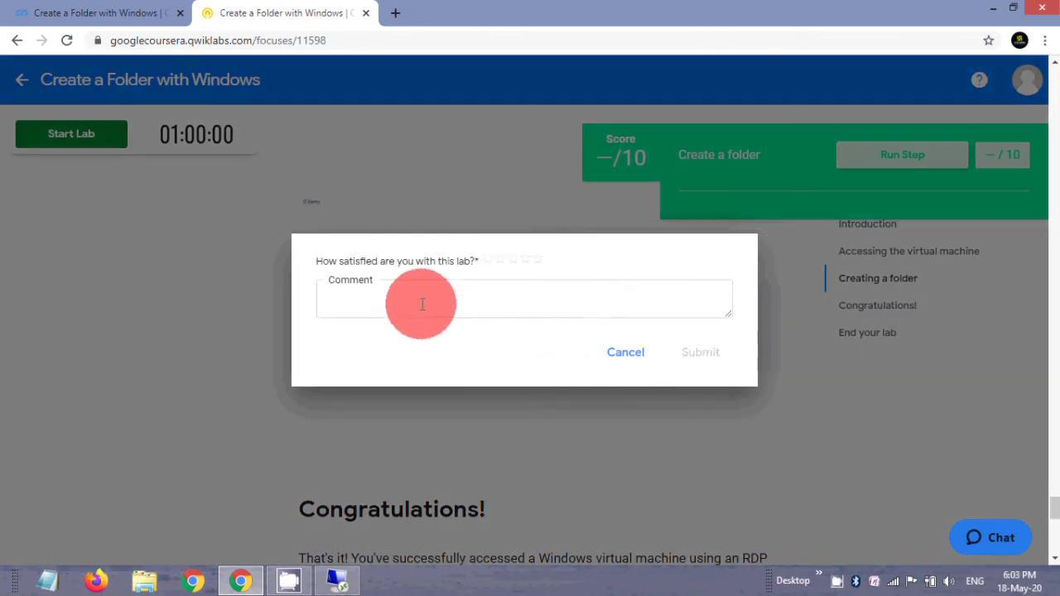
left_click(421, 304)
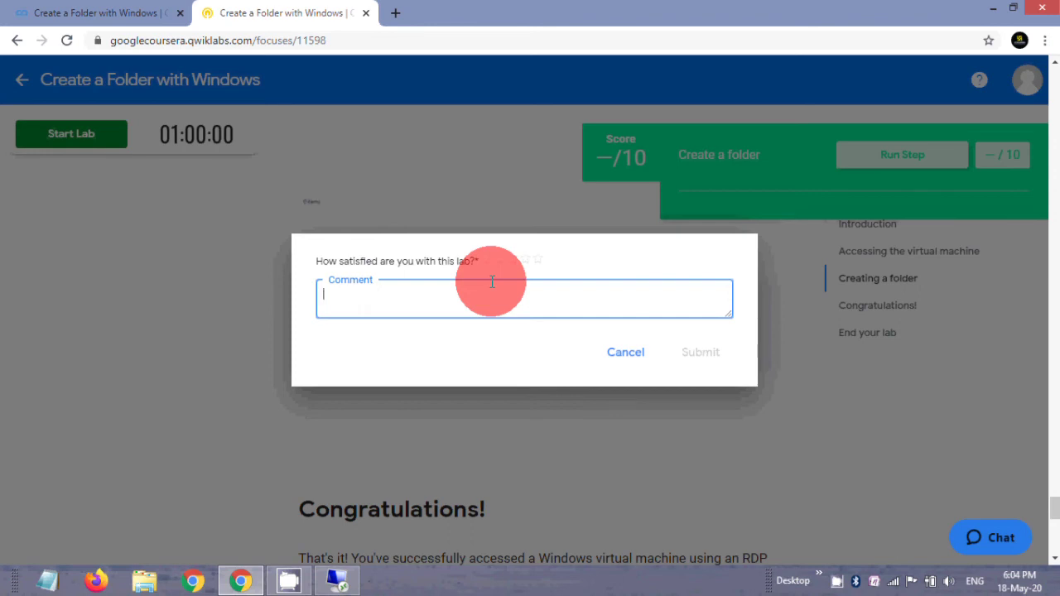
left_click(539, 258)
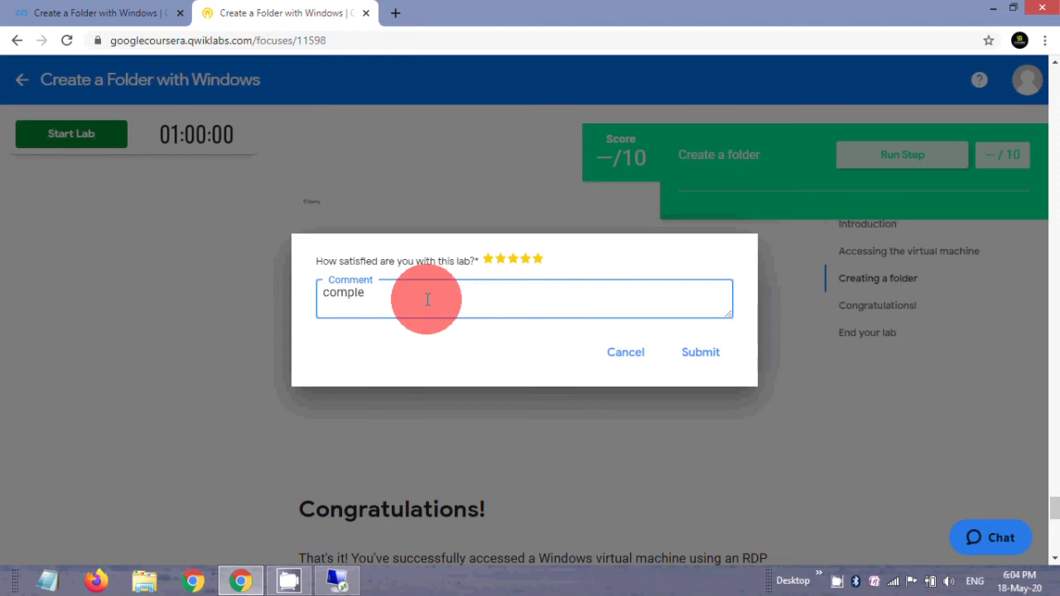
left_click(706, 353)
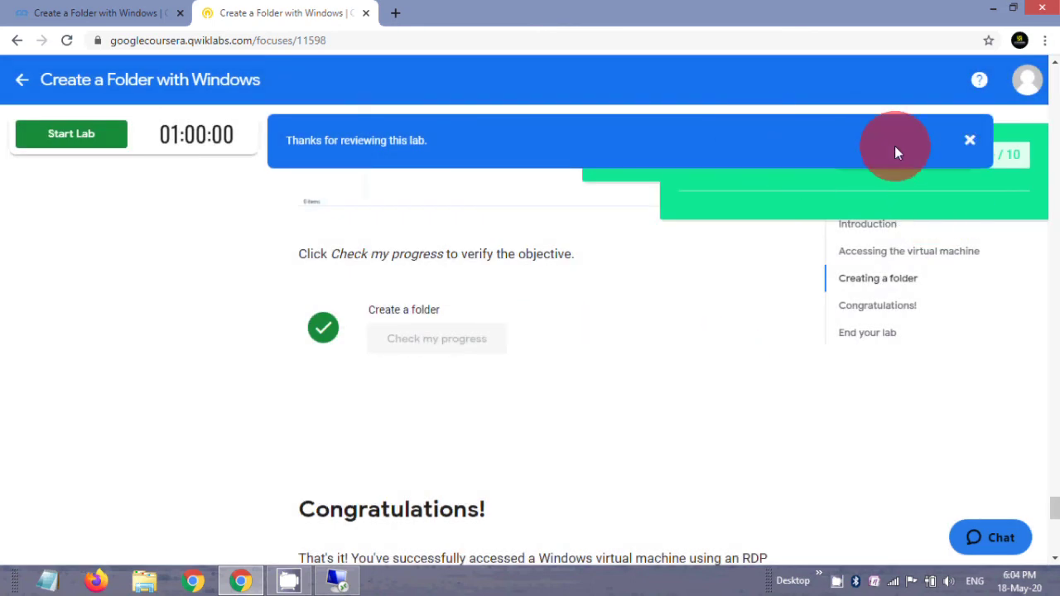
- Dismiss the review notice on the lab page and reload the Create a Folder with Windows assignment page on Coursera
left_click(970, 142)
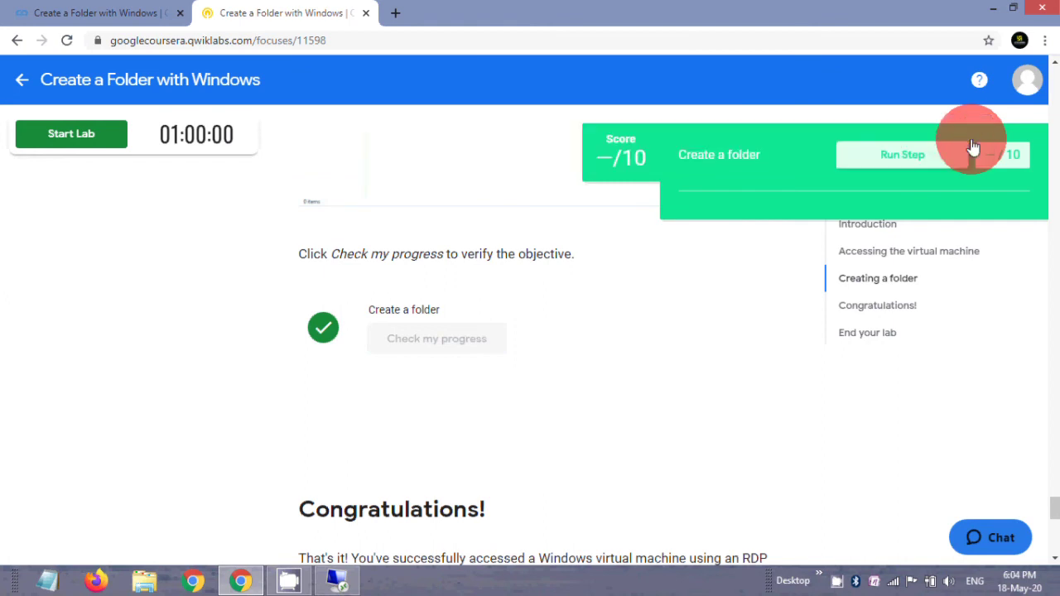
left_click(106, 20)
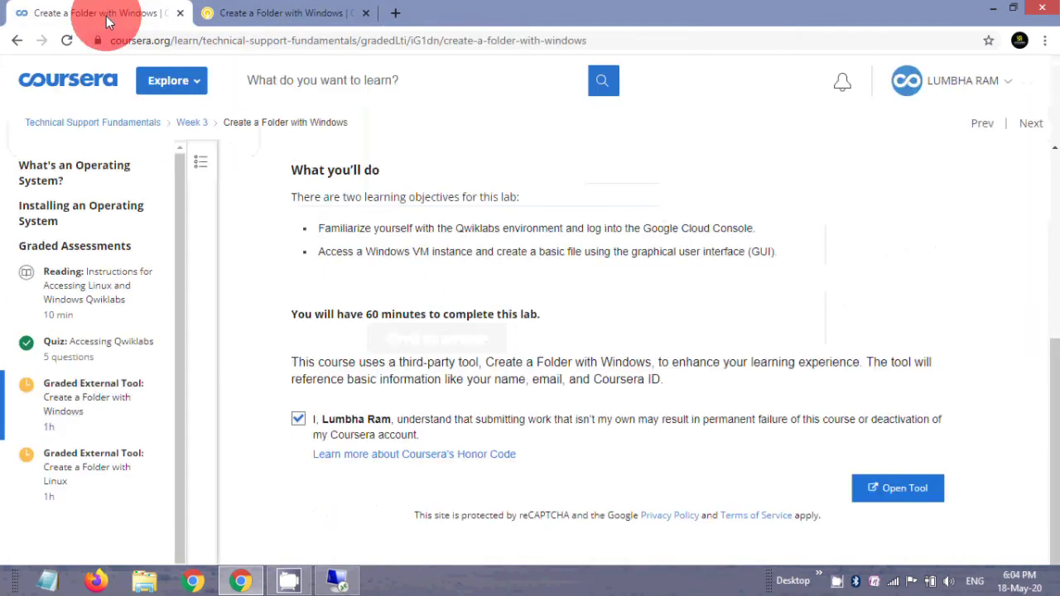
left_click(66, 40)
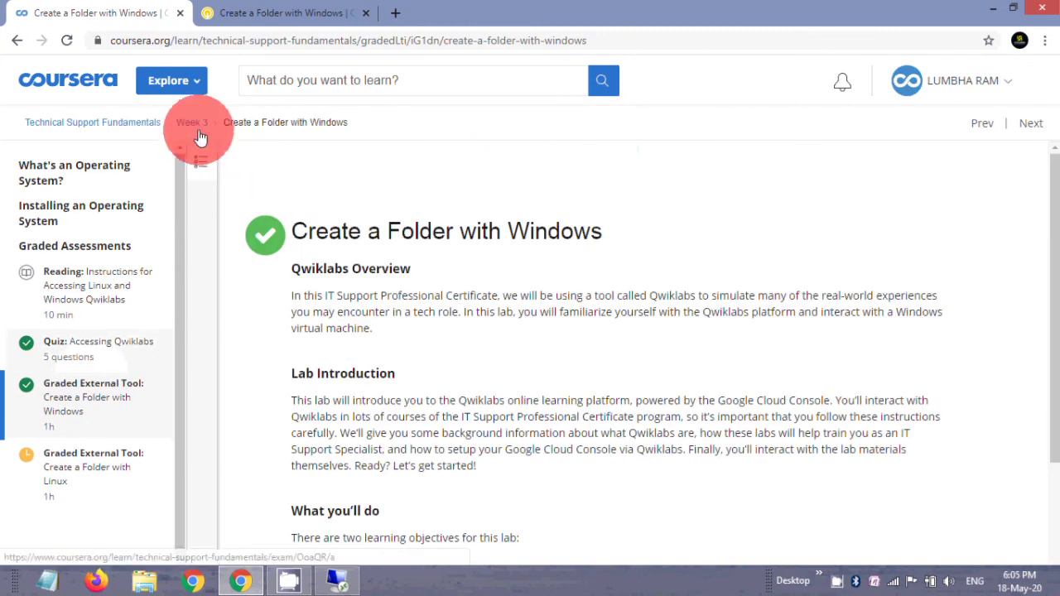
- Open the grades of the Technical Support Fundamentals course and examine the status and grade of the Create a Folder with Windows assignment
left_click(129, 130)
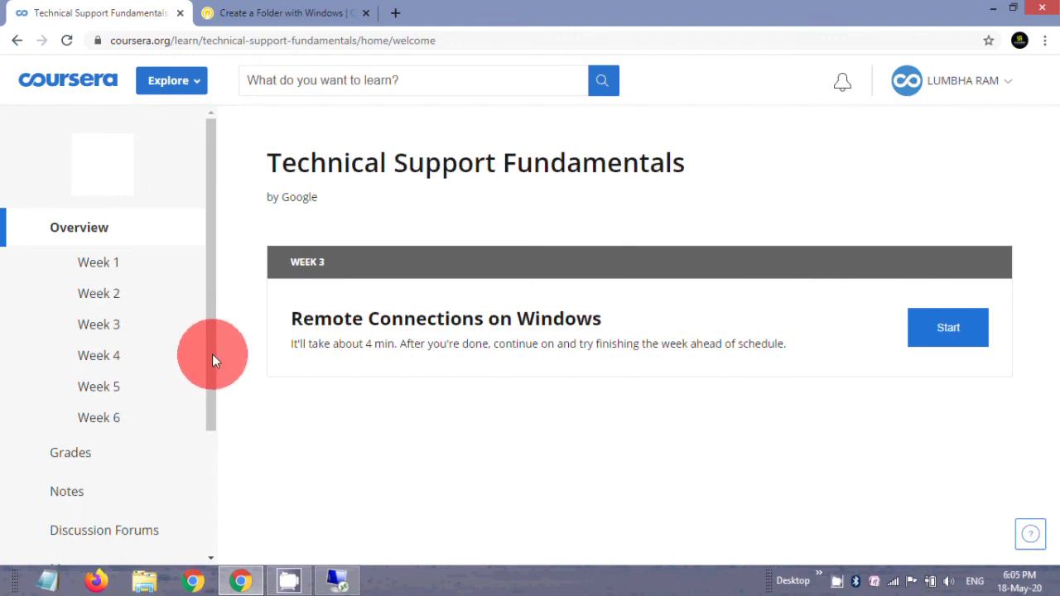
left_click_drag(212, 356, 217, 424)
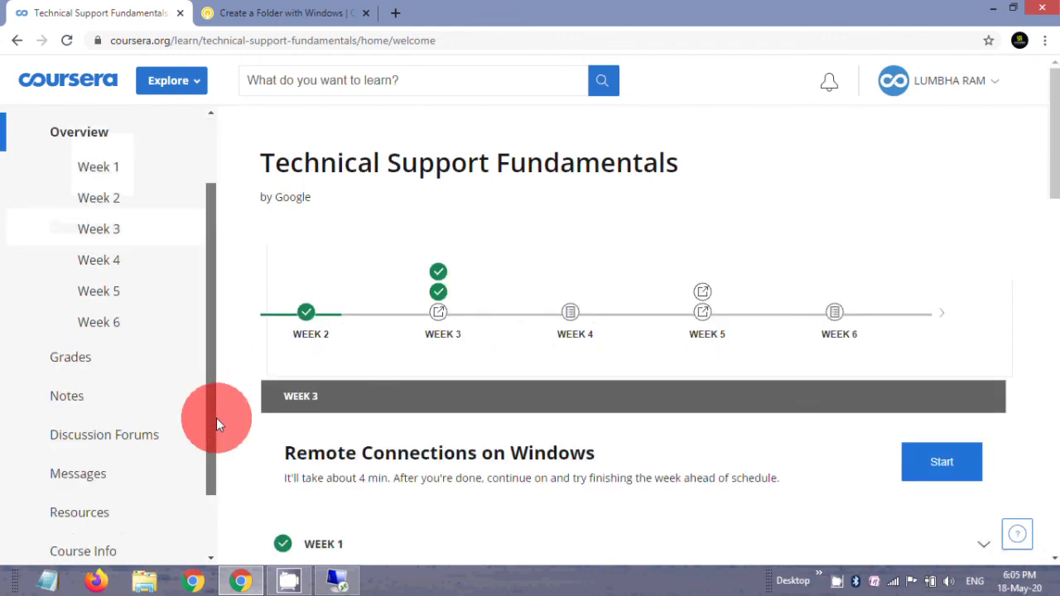
left_click(83, 364)
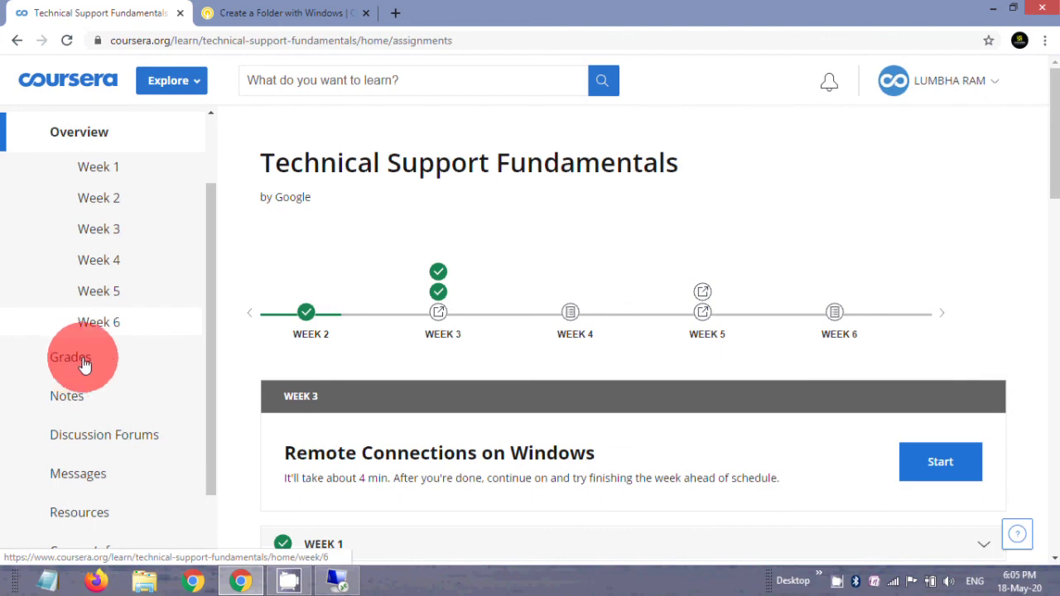
left_click(83, 365)
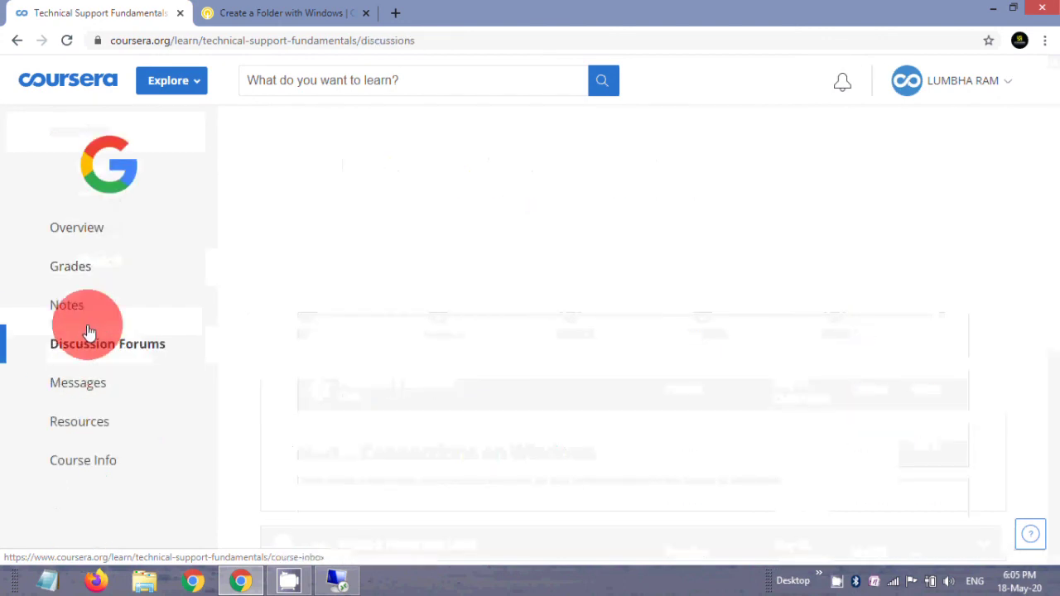
left_click(83, 274)
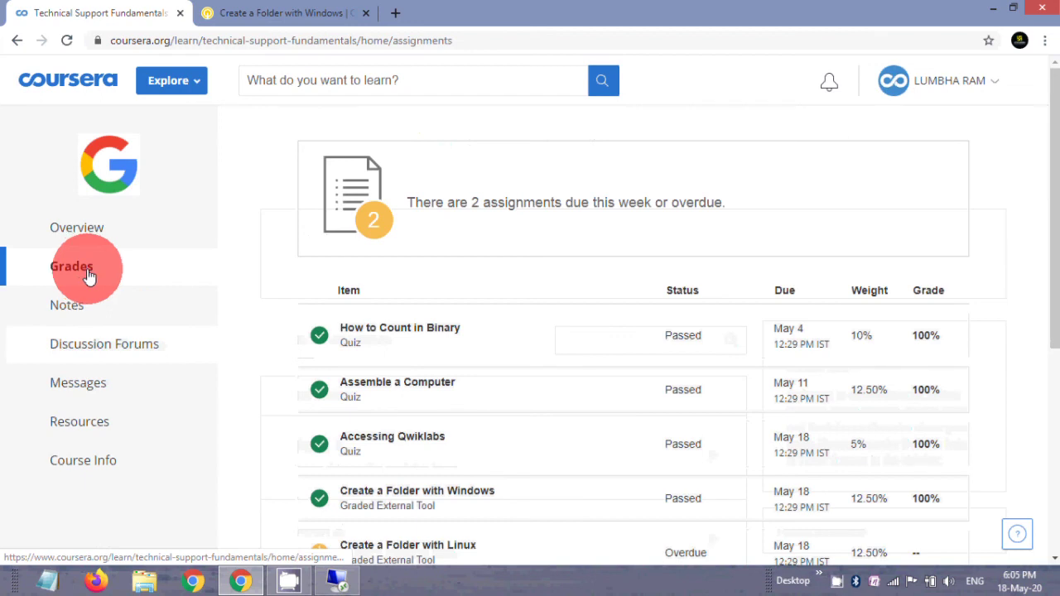
scroll(1050, 327, "down", 2)
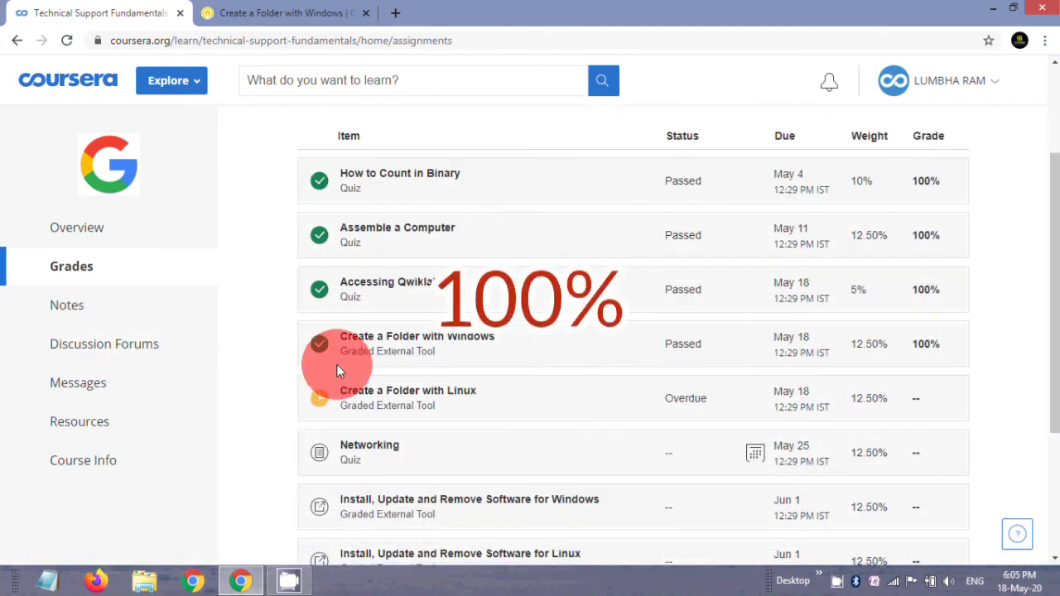
left_click_drag(338, 336, 958, 346)
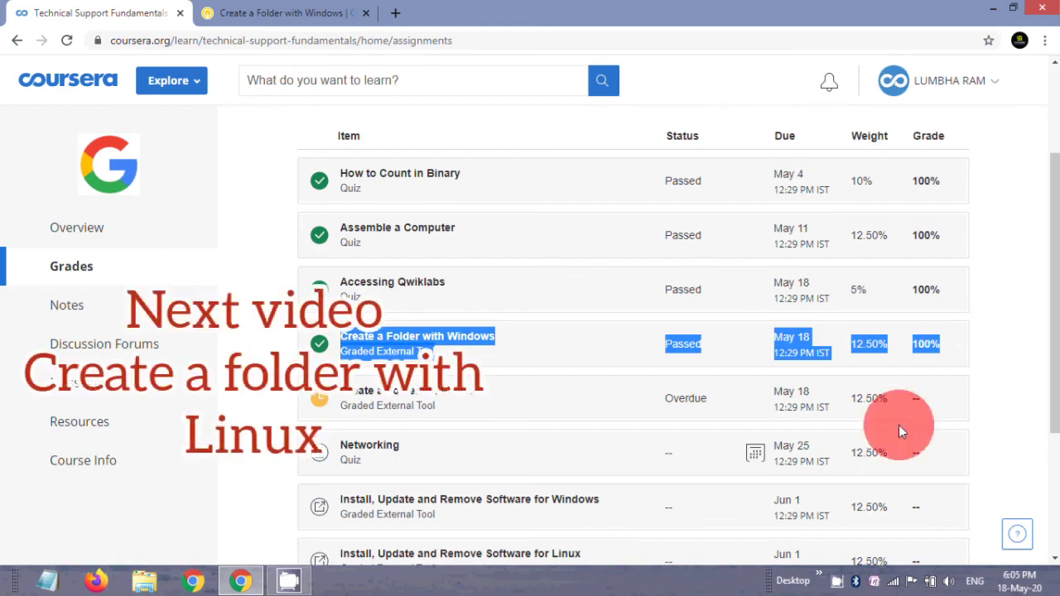
right_click(839, 586)
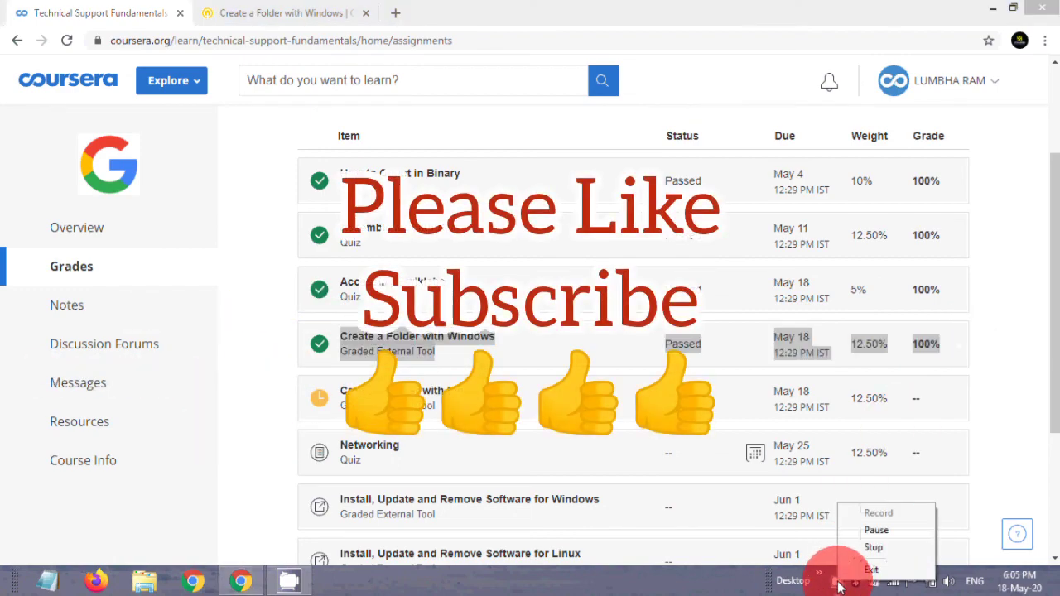